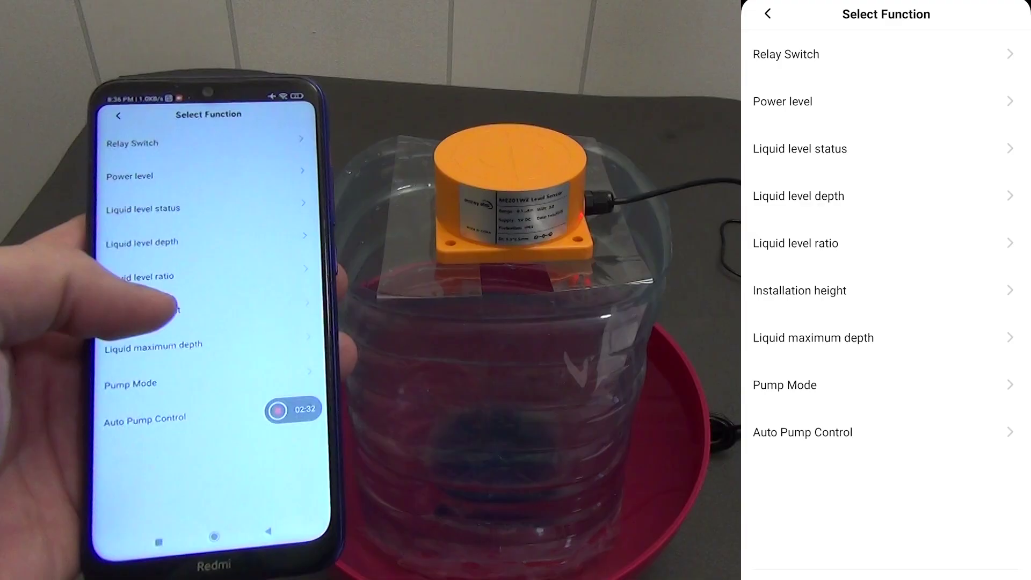
# Examine the options of the installation height, liquid maximum depth, pump mode and auto pump control functions
pyautogui.click(806, 290)
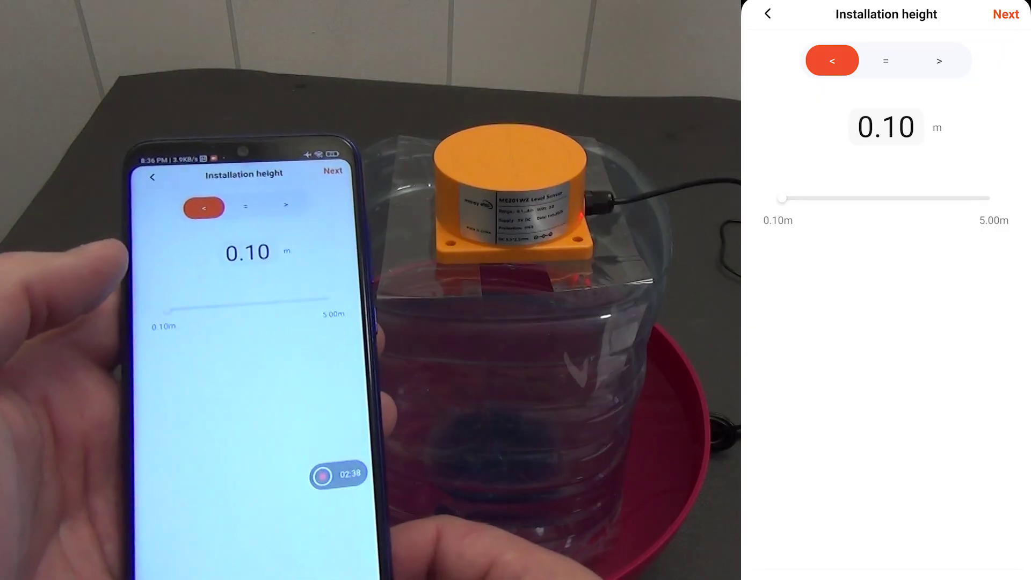
pyautogui.press('Escape')
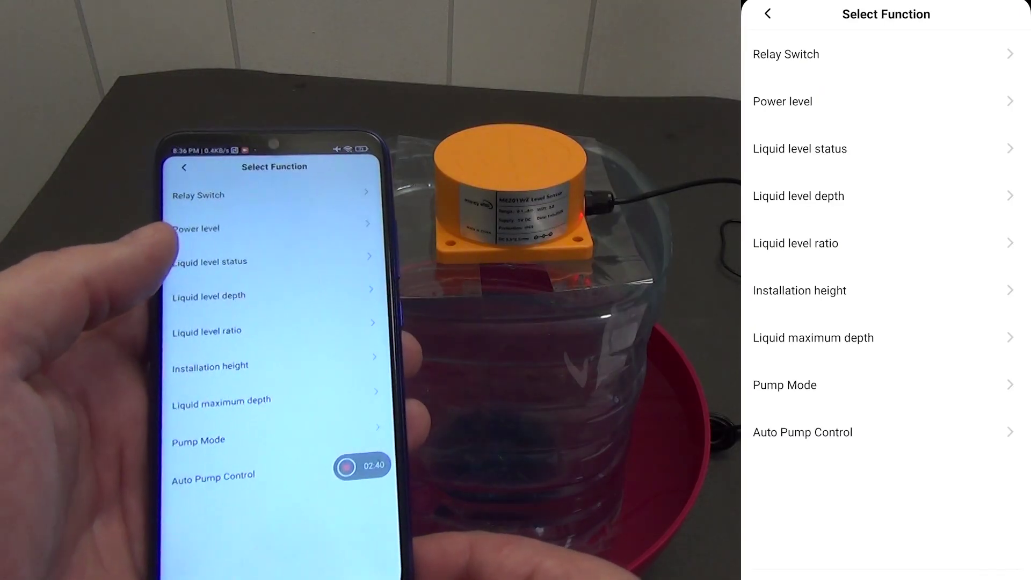
pyautogui.click(813, 337)
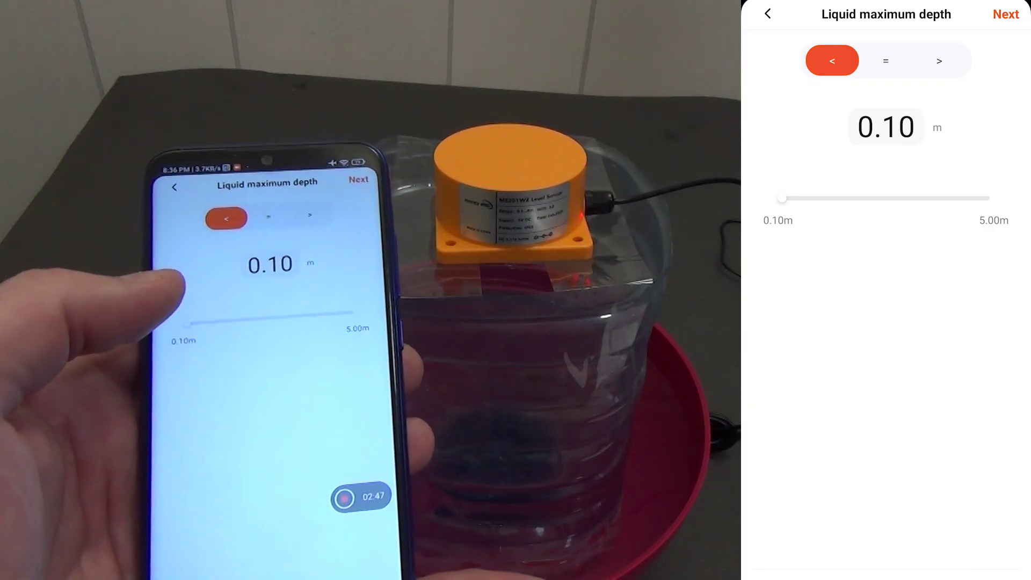
pyautogui.click(768, 14)
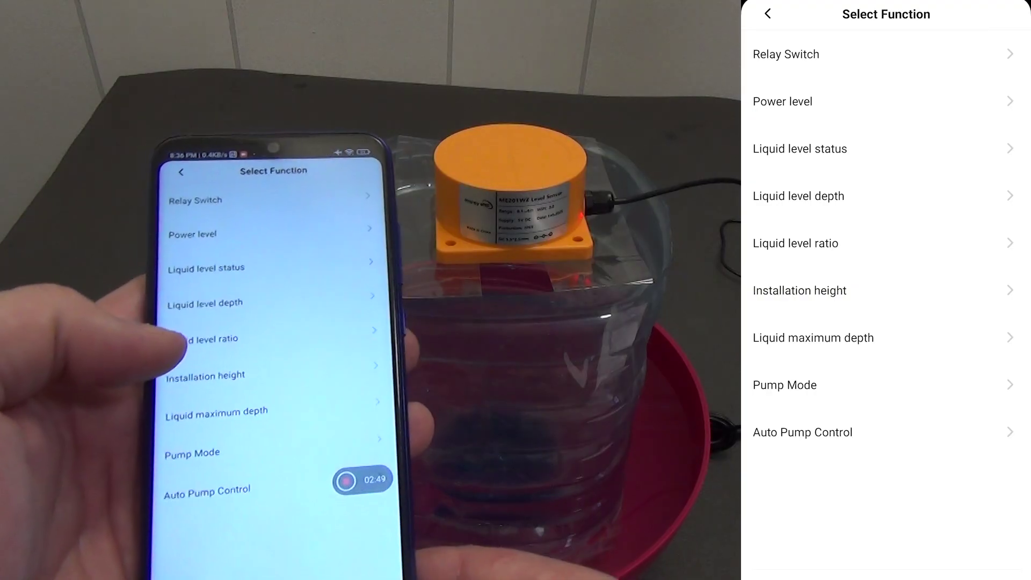
pyautogui.click(784, 385)
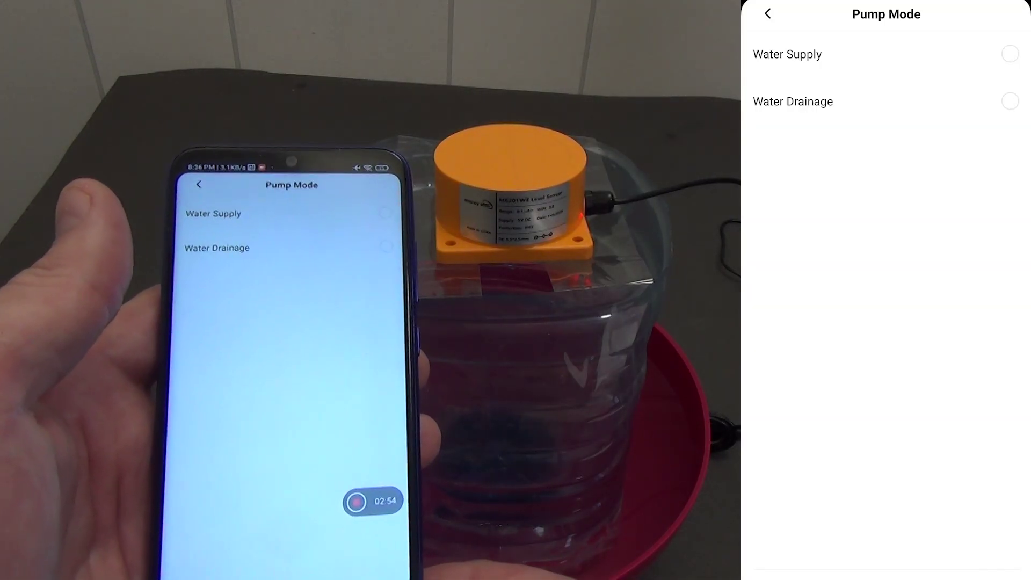
pyautogui.click(768, 13)
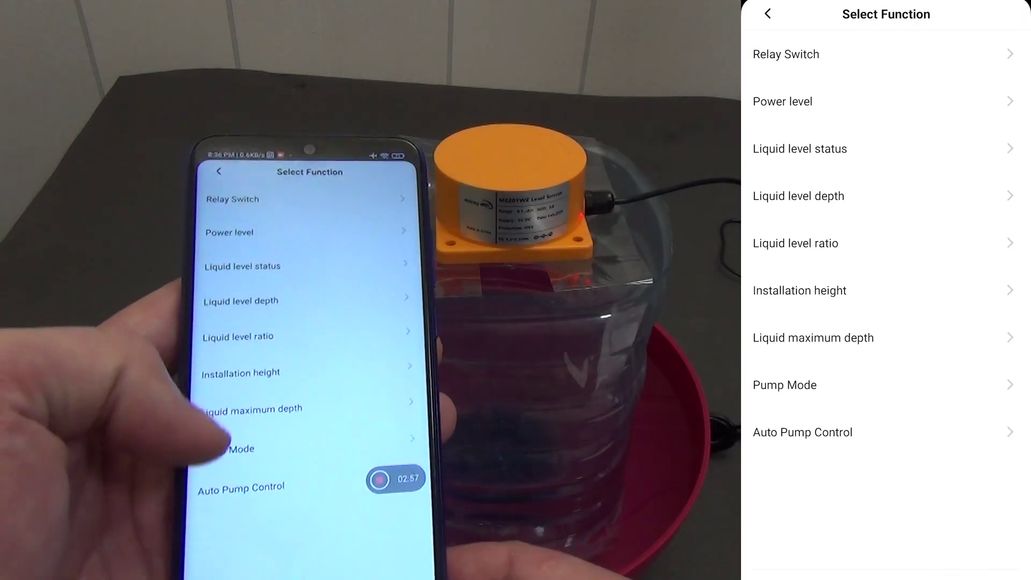
pyautogui.click(801, 430)
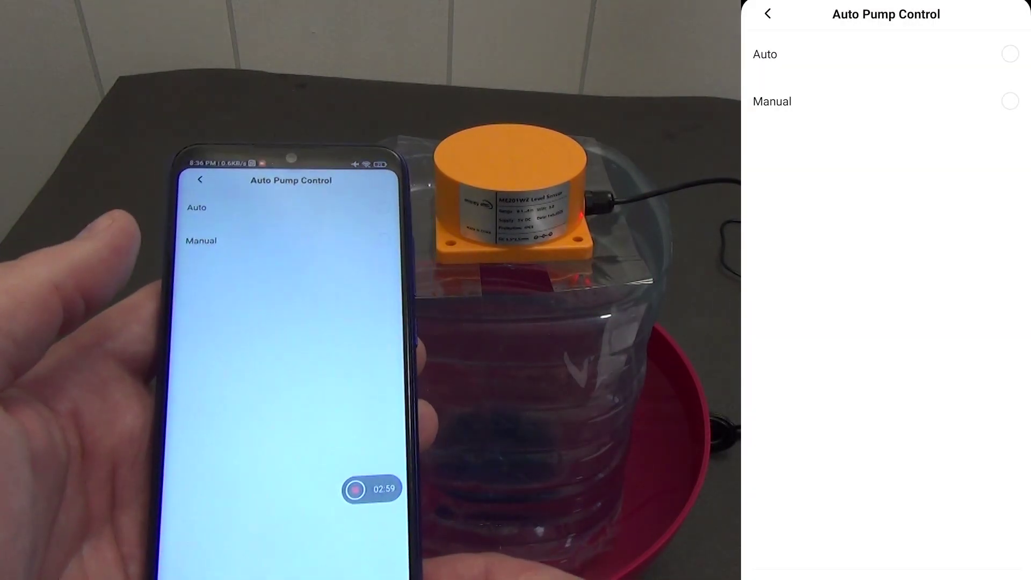
pyautogui.click(768, 13)
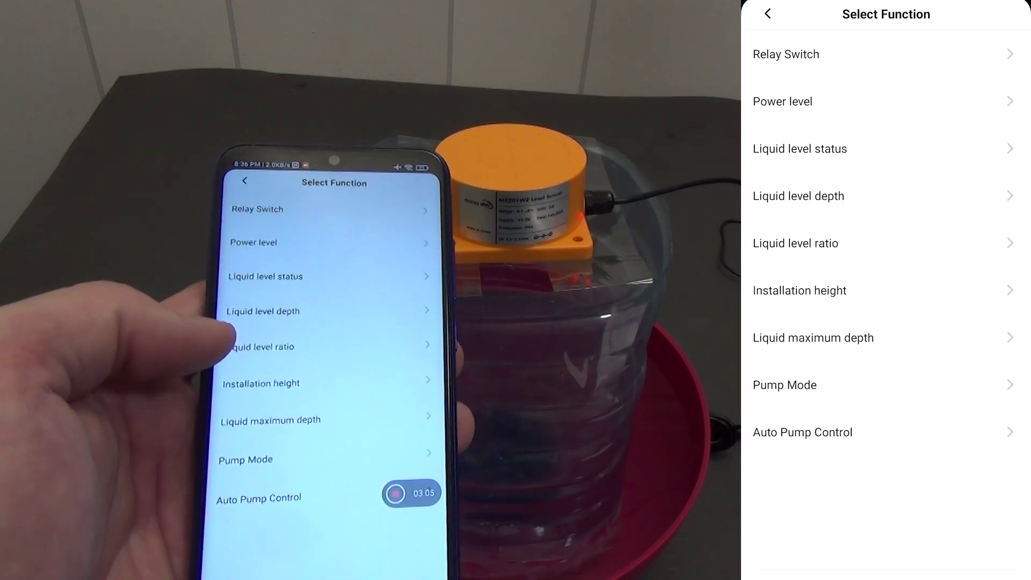
# Examine the conditions offered for the liquid level depth, liquid level ratio and liquid level status functions
pyautogui.click(798, 196)
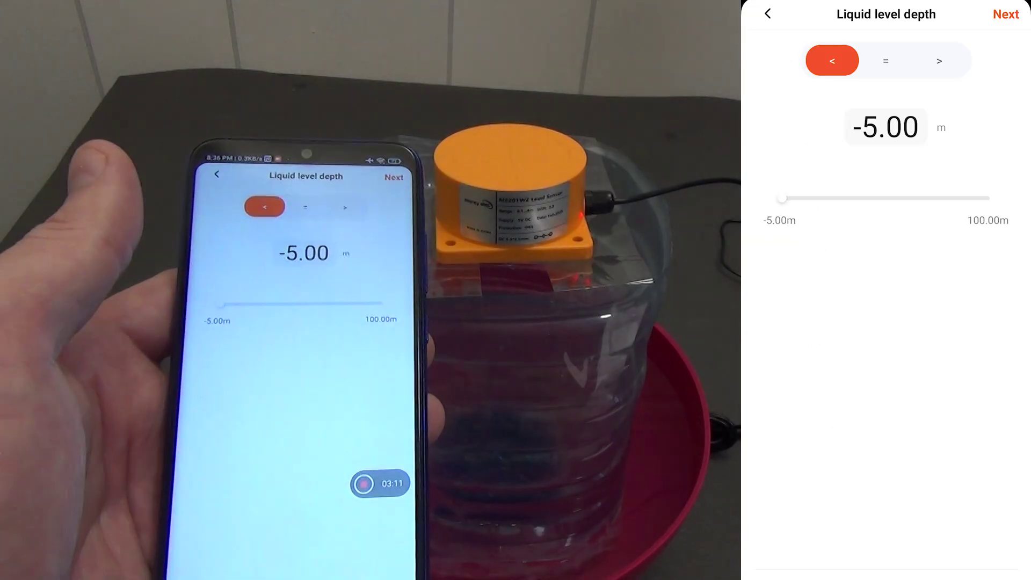
pyautogui.click(768, 13)
pyautogui.click(795, 244)
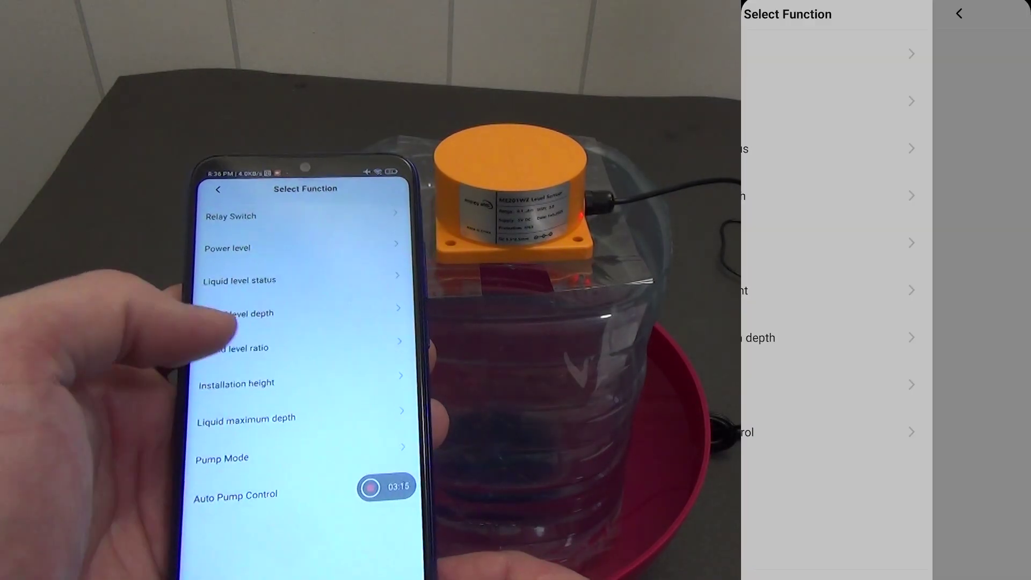
pyautogui.click(768, 14)
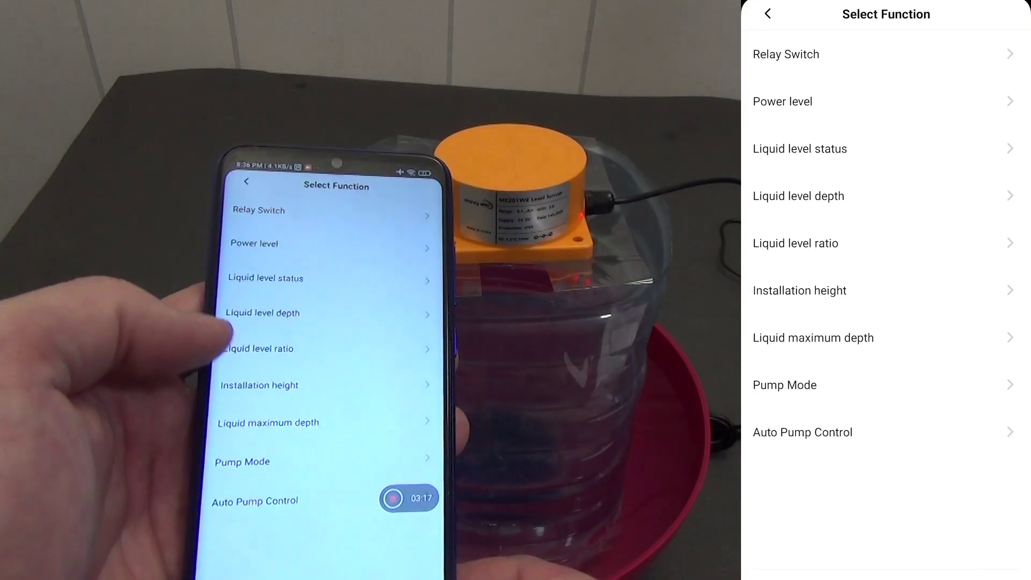
pyautogui.click(786, 145)
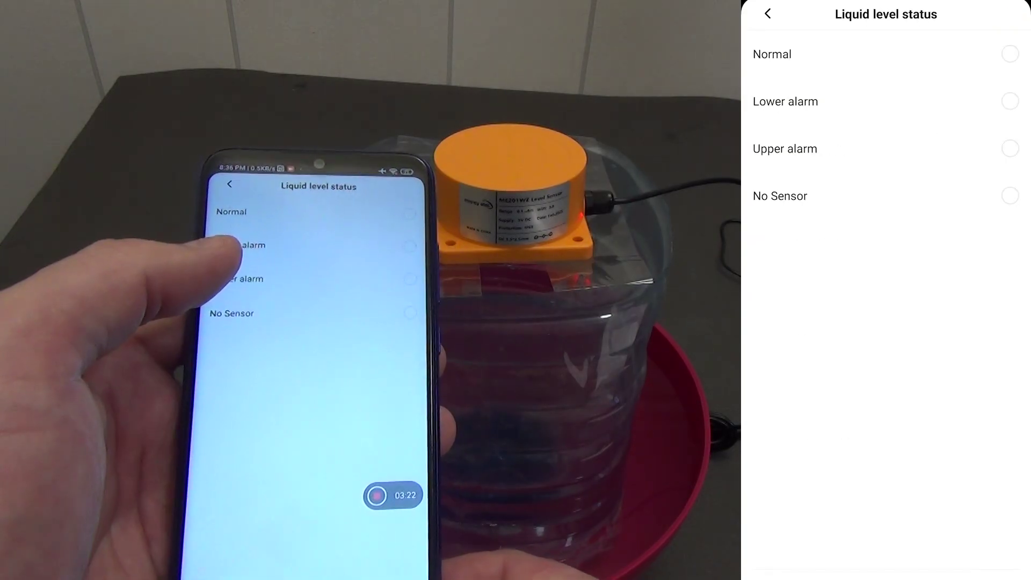
pyautogui.click(768, 13)
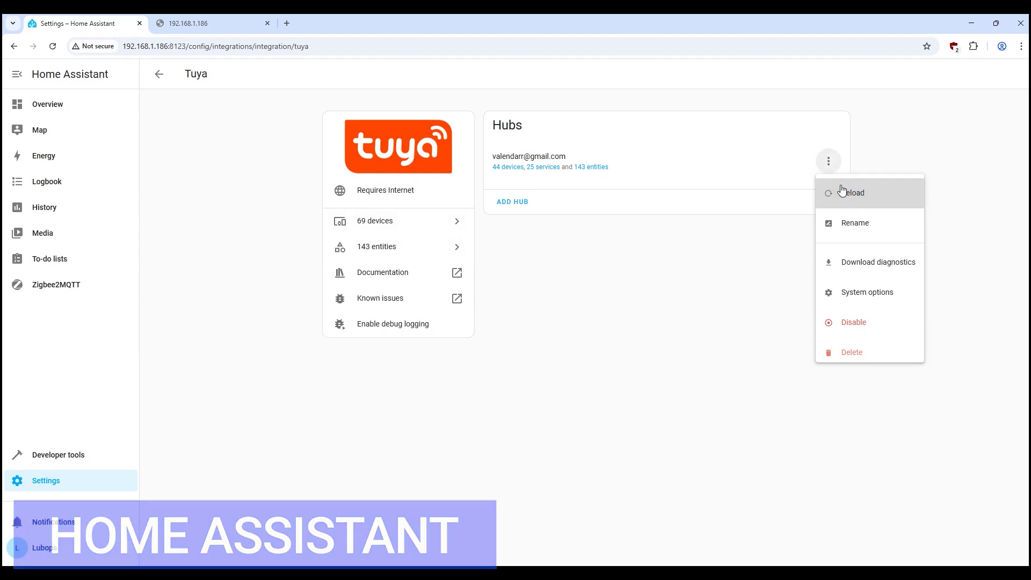
# In Home Assistant, reload the Tuya hub and open the ME201Z Level Sensor 5 device to check its support and entities
pyautogui.click(840, 191)
pyautogui.click(373, 217)
pyautogui.scroll(-15, 327, 360)
pyautogui.scroll(8, 243, 355)
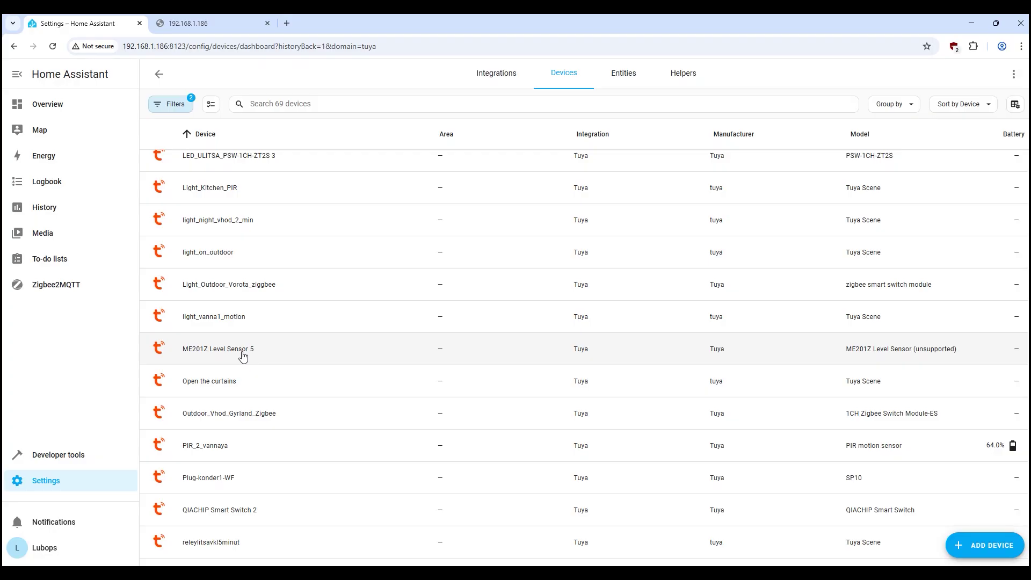
pyautogui.click(242, 355)
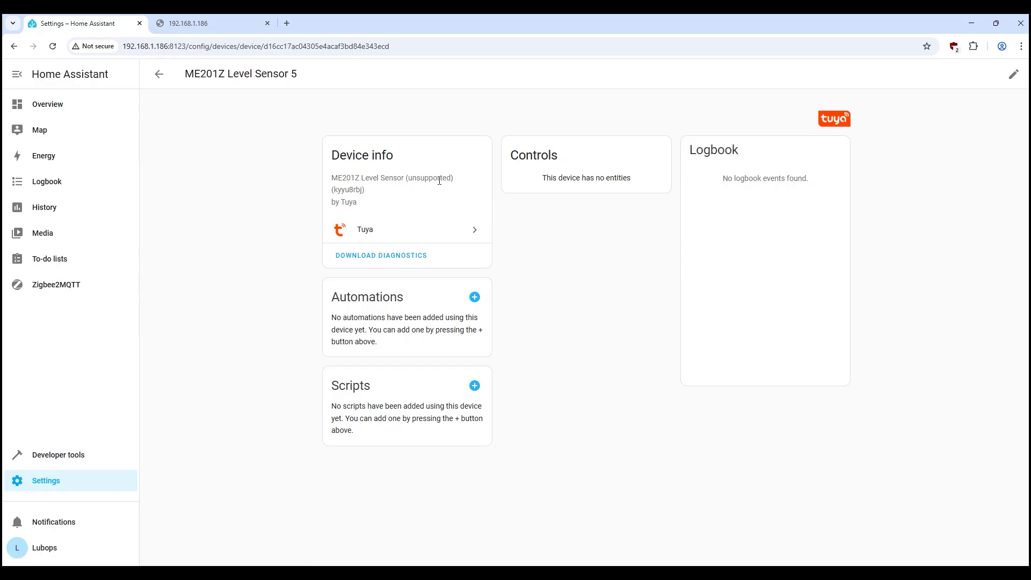
pyautogui.moveTo(415, 178); pyautogui.dragTo(452, 178)
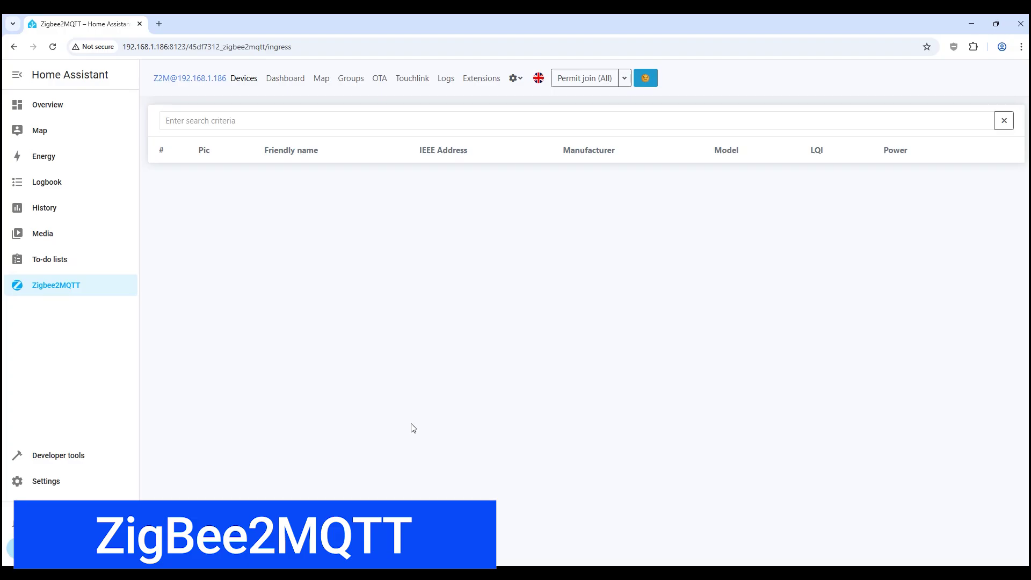
# In Zigbee2MQTT, permit all devices to join and open the details of the newly paired ME201WZ sensor
pyautogui.click(576, 81)
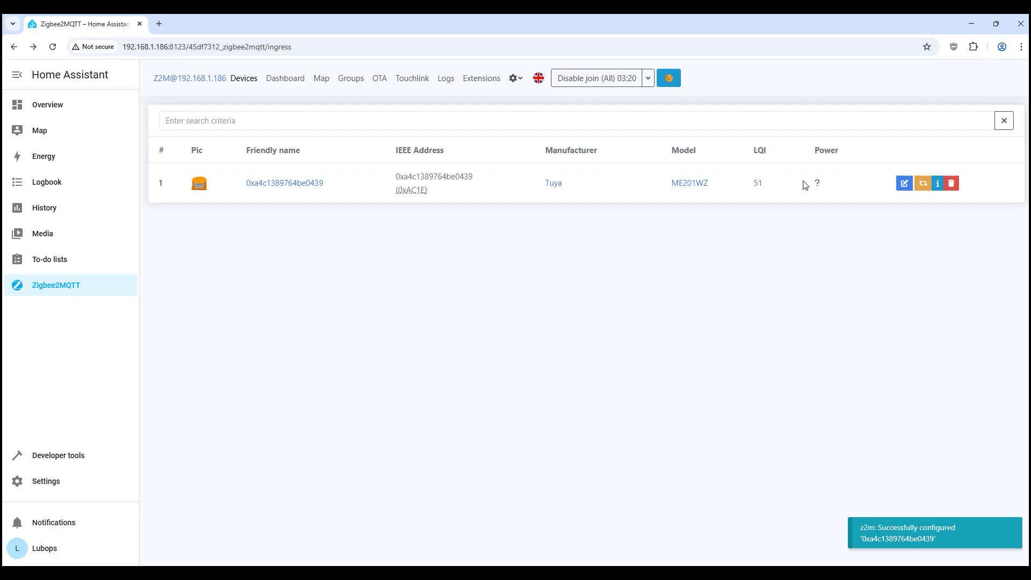
pyautogui.click(274, 185)
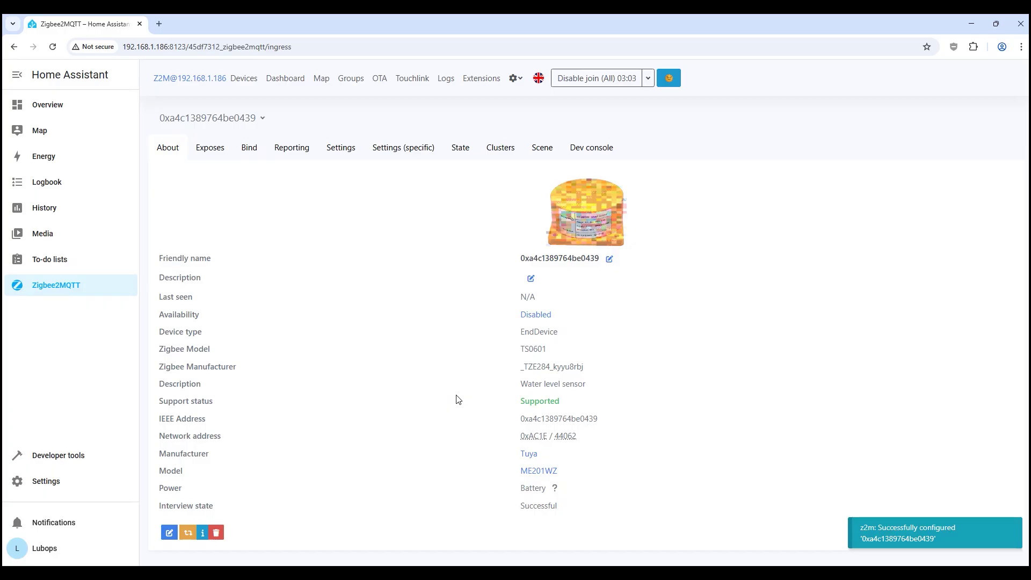
# Examine the sensor's device type, Zigbee model, Zigbee manufacturer, description and power source in its general information
pyautogui.doubleClick(539, 331)
pyautogui.moveTo(546, 349); pyautogui.dragTo(530, 350)
pyautogui.moveTo(586, 367); pyautogui.dragTo(486, 371)
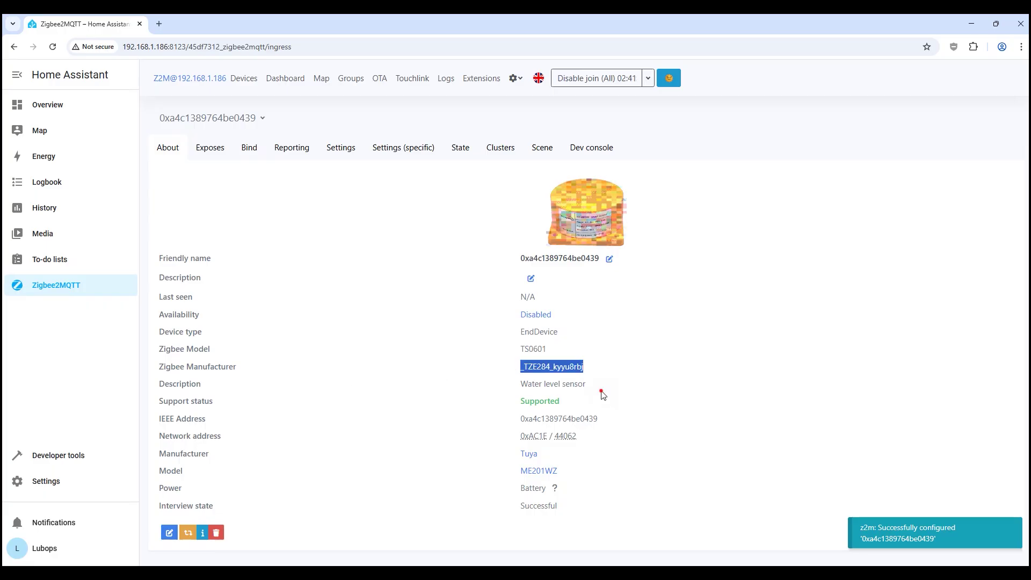
pyautogui.moveTo(601, 395); pyautogui.dragTo(522, 392)
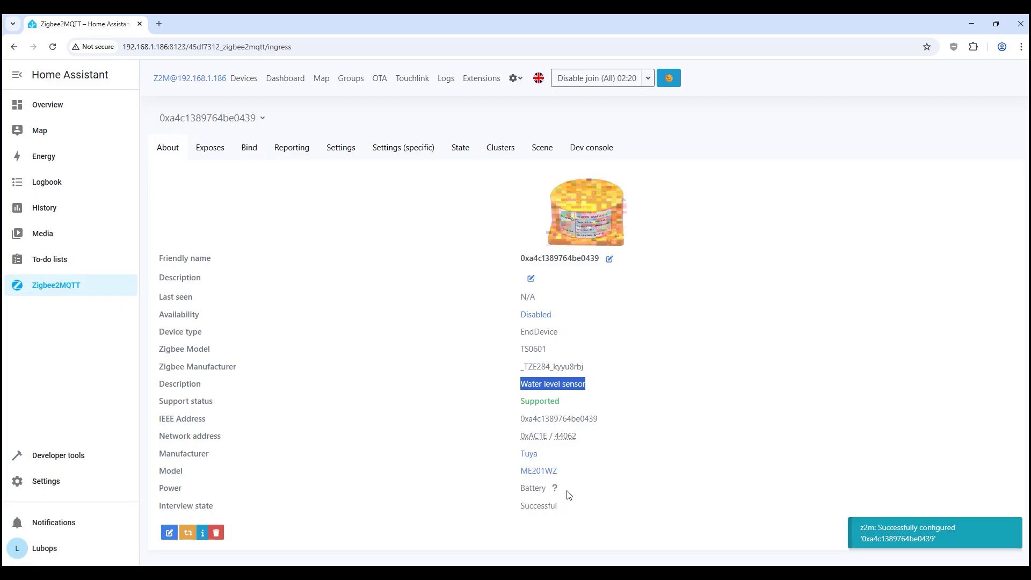
pyautogui.moveTo(562, 491); pyautogui.dragTo(505, 495)
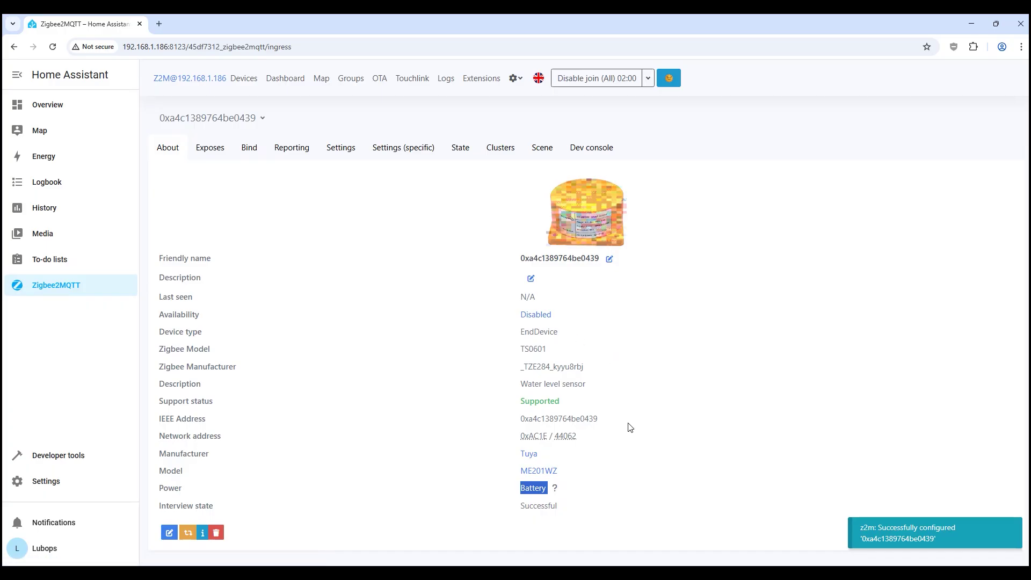
pyautogui.moveTo(573, 506); pyautogui.dragTo(532, 297)
pyautogui.click(647, 329)
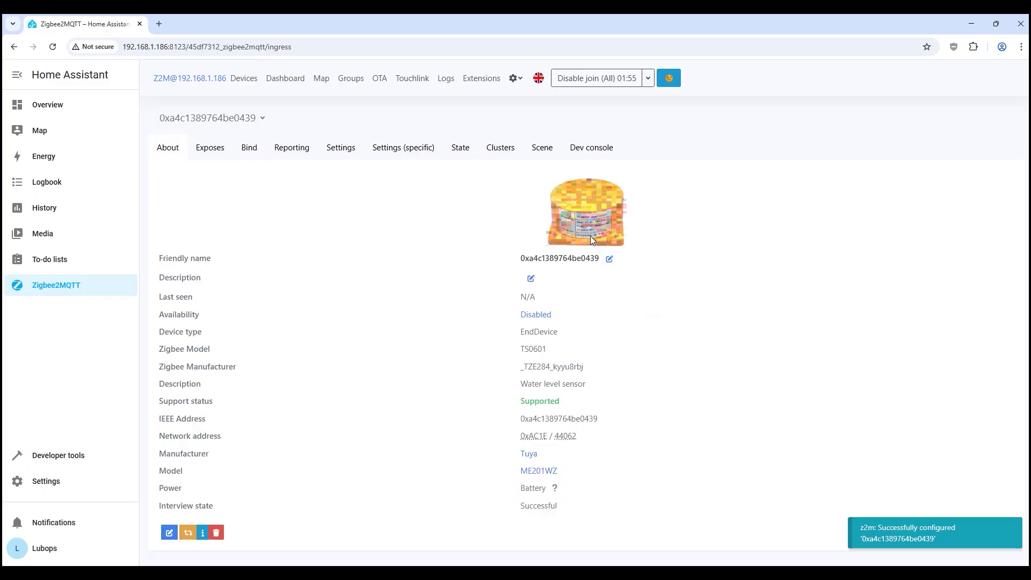
# Examine the liquid depth, liquid level percent and liquid state values that the sensor exposes
pyautogui.click(205, 154)
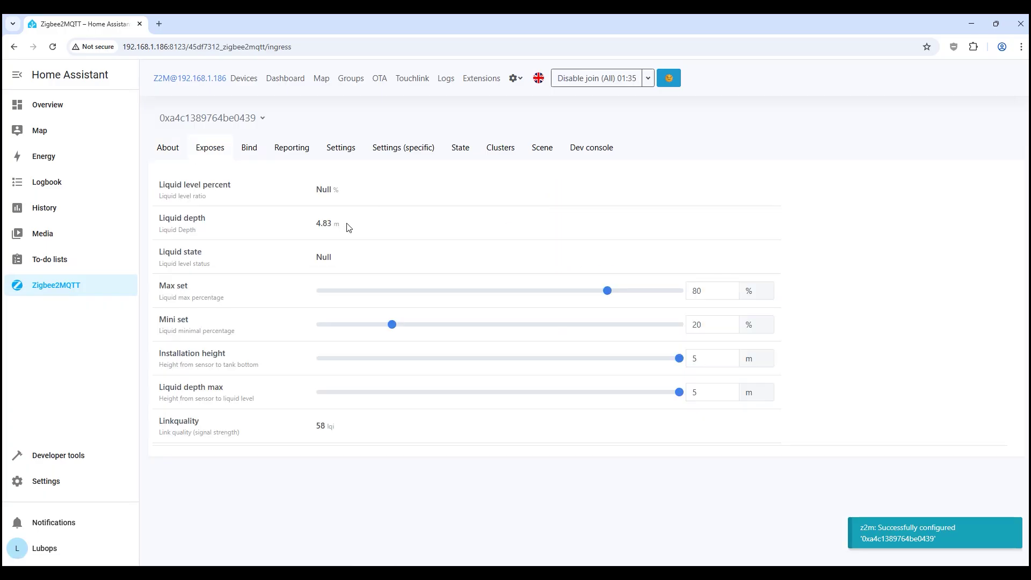
pyautogui.tripleClick(165, 225)
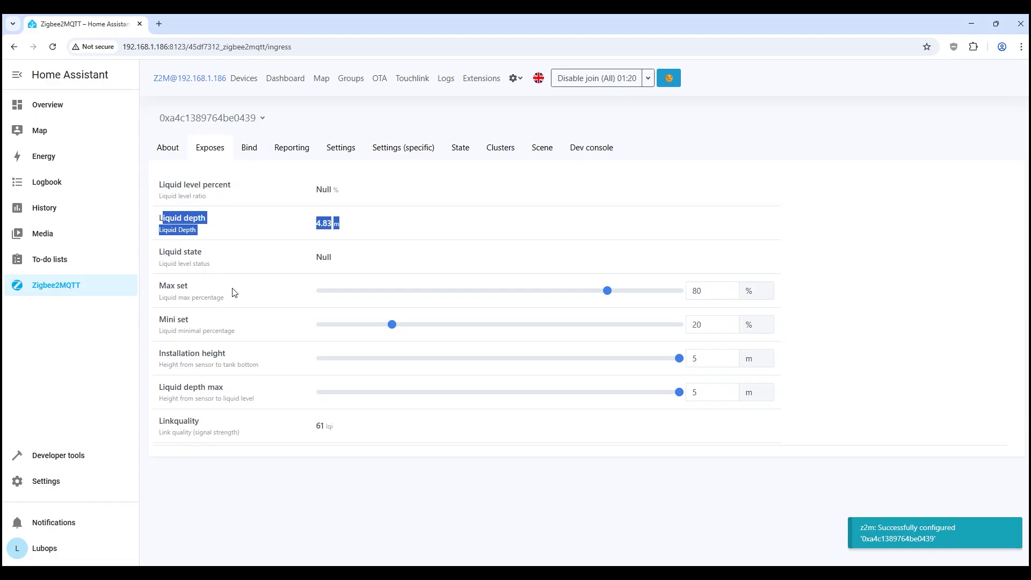
pyautogui.click(363, 196)
pyautogui.moveTo(344, 200); pyautogui.dragTo(171, 198)
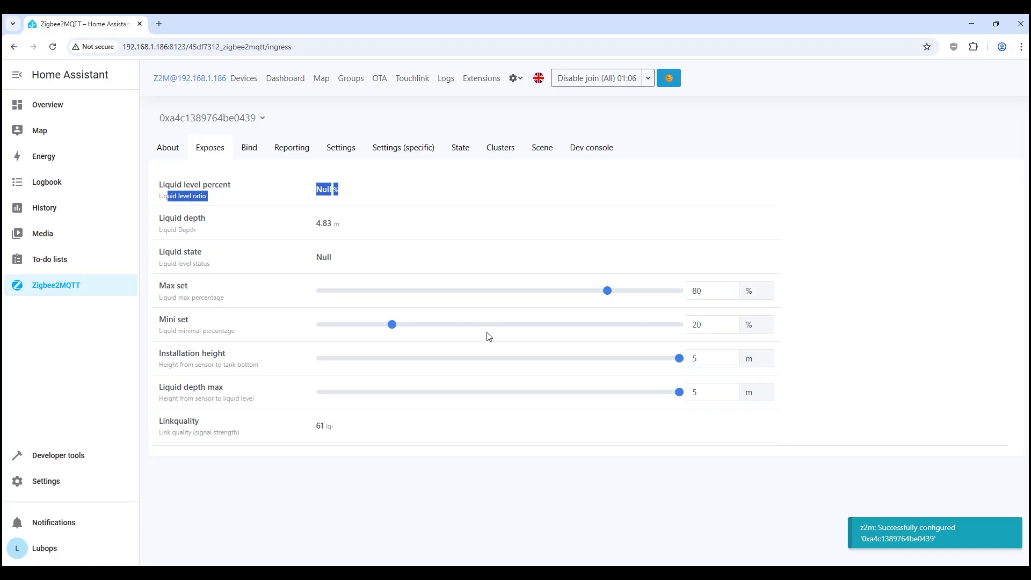
pyautogui.moveTo(376, 259); pyautogui.dragTo(174, 263)
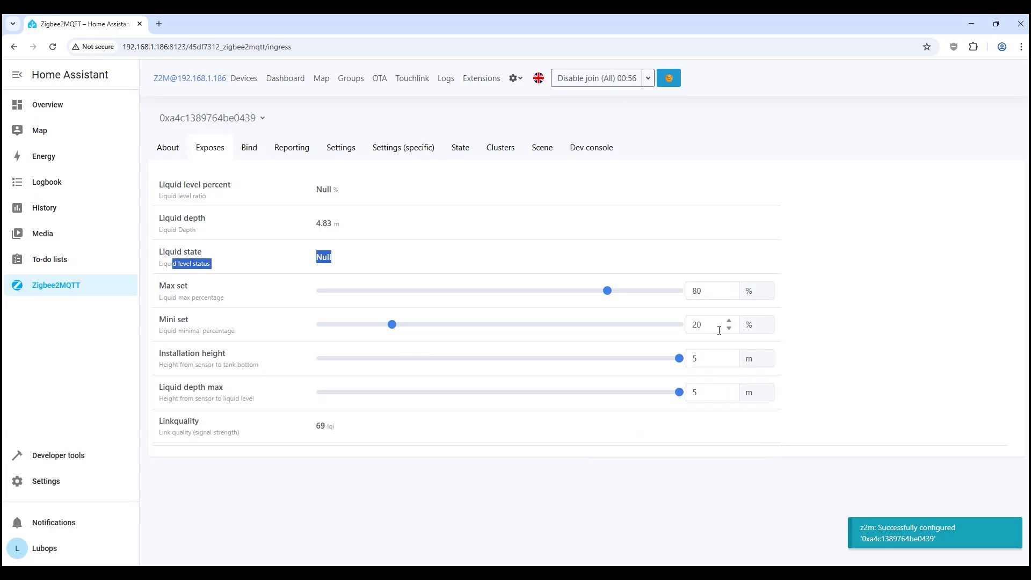
# Set the sensor's installation height and its maximum liquid depth to 0.46 m each
pyautogui.click(719, 357)
pyautogui.click(715, 291)
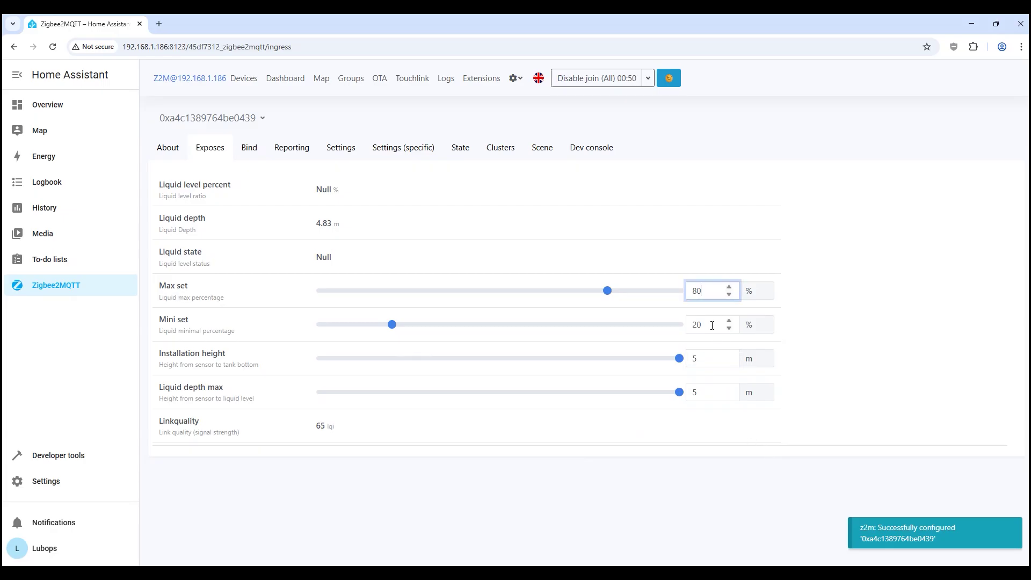
pyautogui.click(711, 325)
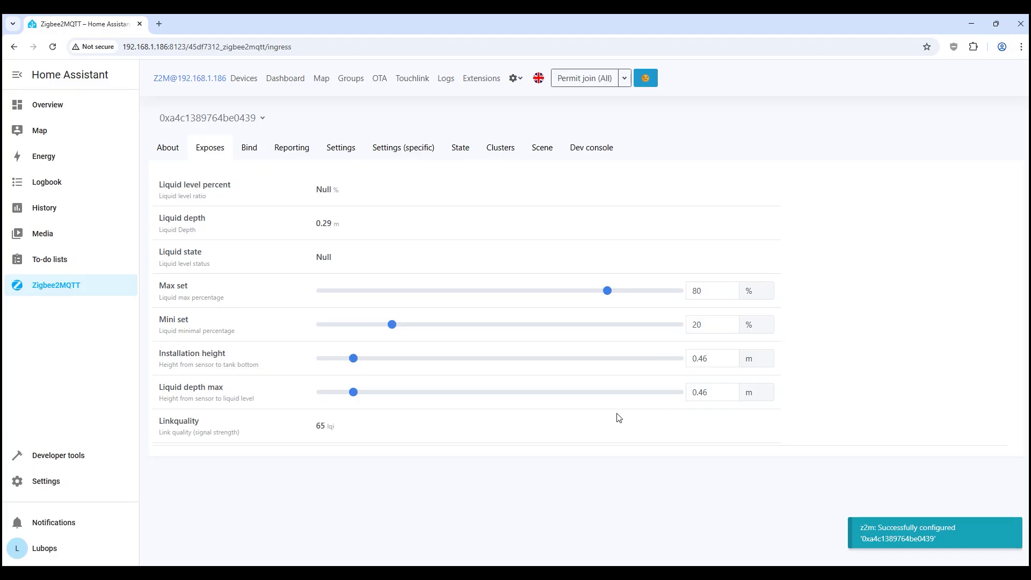
# Open the sensor's raw state data to check the reported liquid level percent and liquid state
pyautogui.click(342, 258)
pyautogui.click(454, 155)
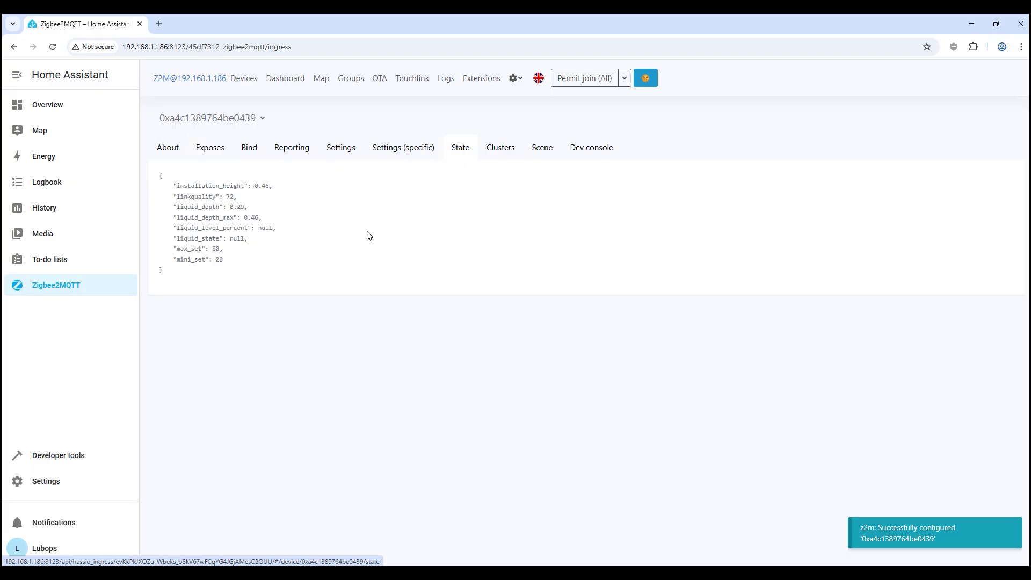